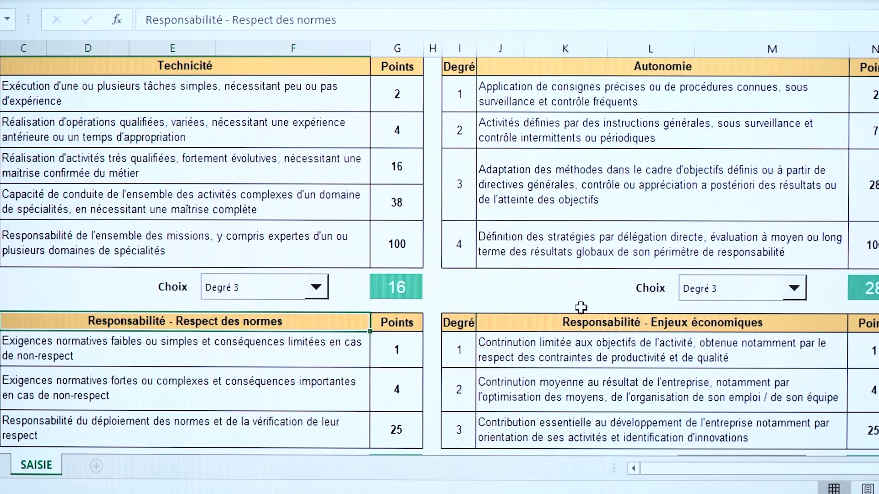
Step: Look through the six classification criteria tables, from Technicité and Autonomie to Management and Relationnel
scroll(581, 320, down, 2)
click(236, 293)
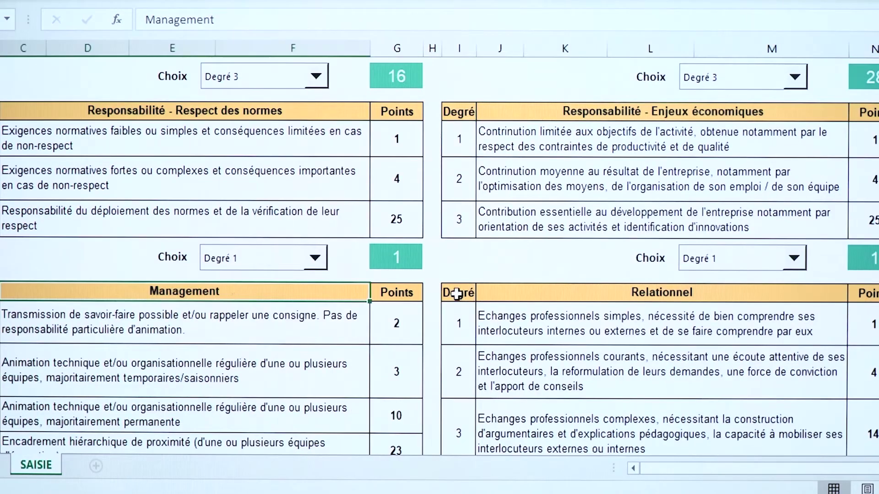
click(675, 299)
scroll(812, 360, up, 3)
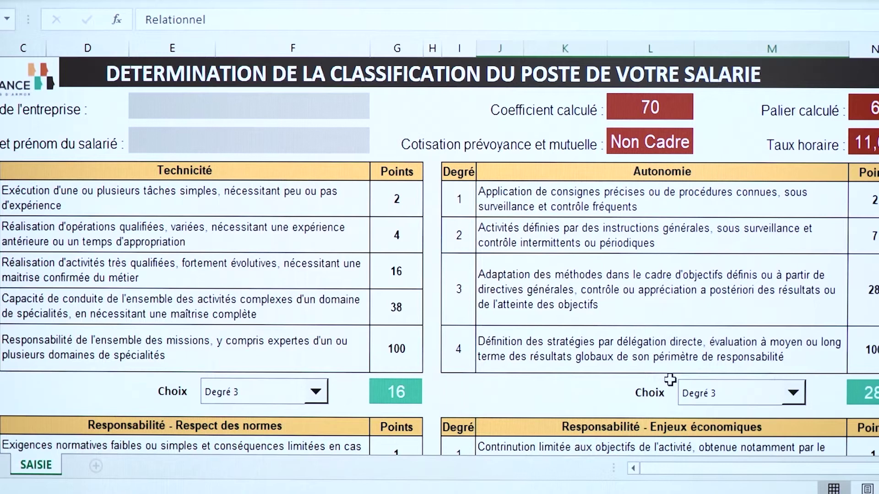
scroll(653, 378, down, 1)
scroll(652, 379, down, 1)
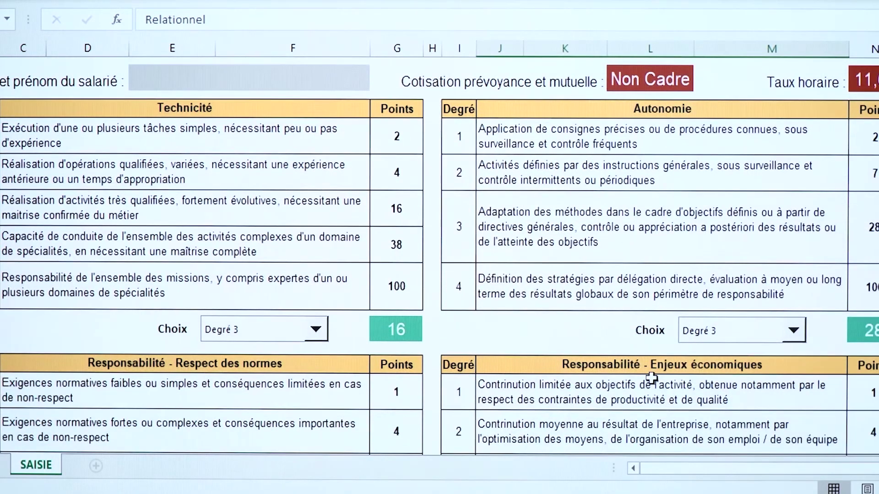
scroll(651, 378, down, 1)
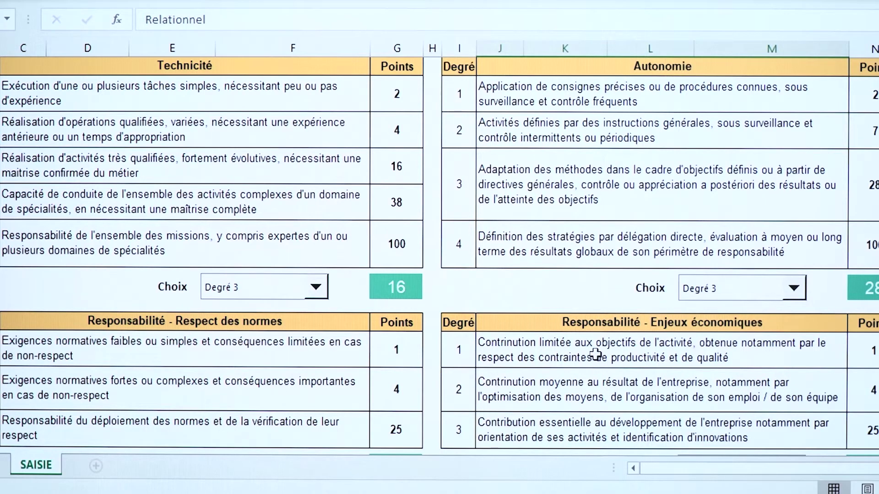
scroll(595, 354, down, 1)
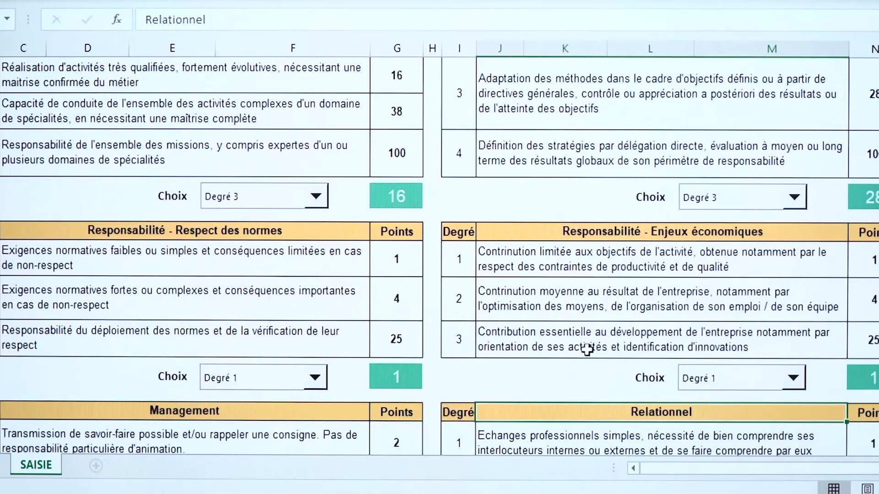
scroll(587, 351, down, 1)
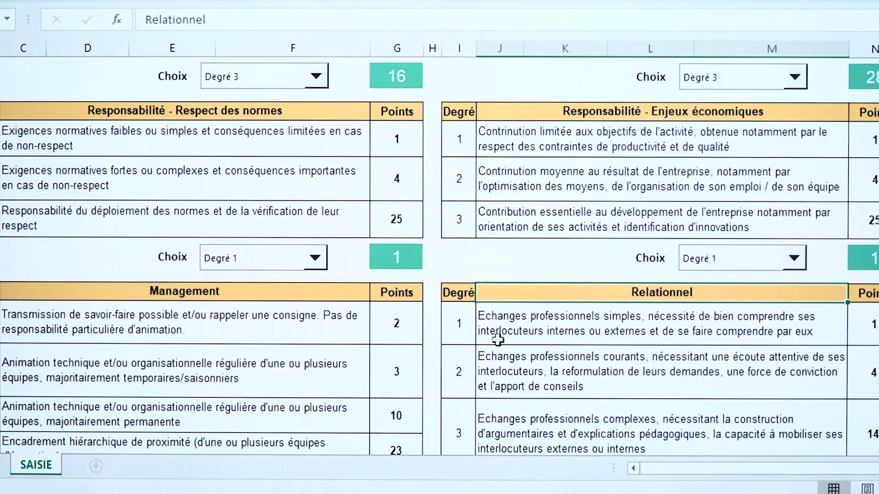
scroll(498, 339, down, 1)
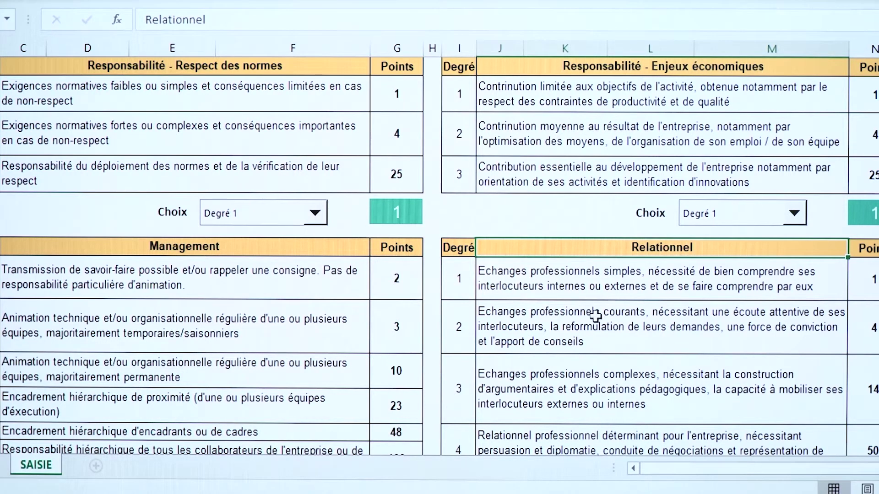
scroll(570, 329, up, 5)
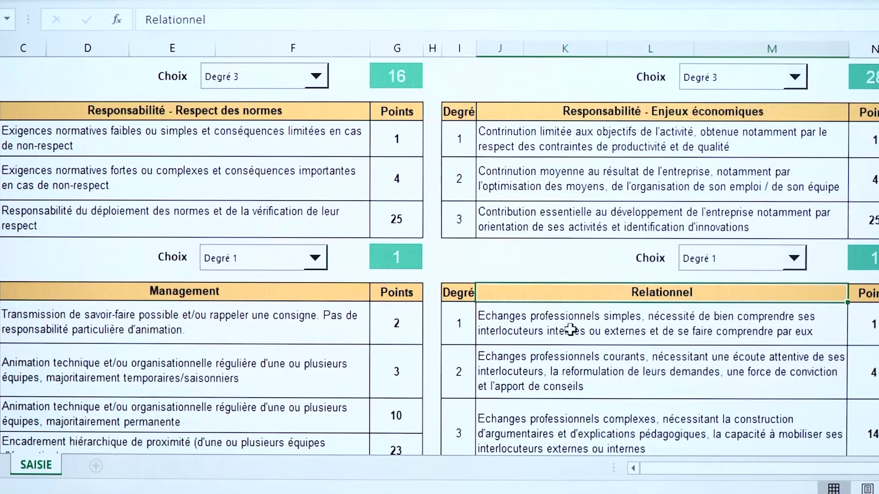
scroll(570, 329, up, 1)
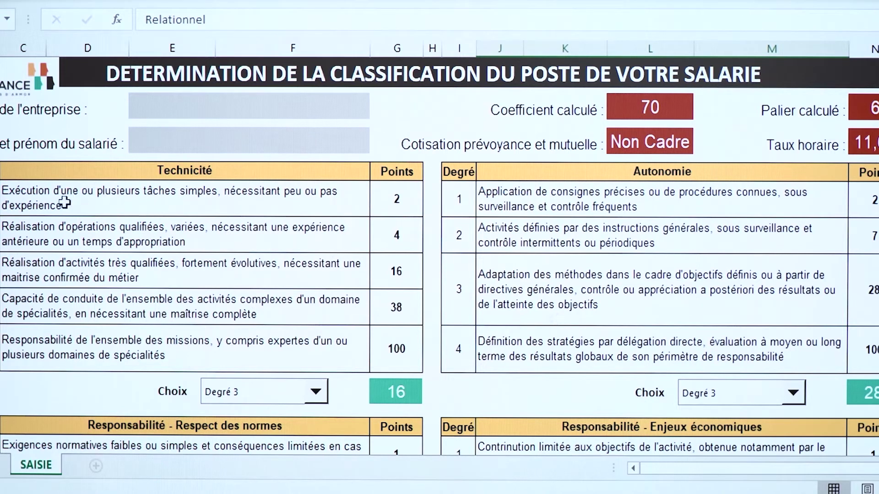
Step: Examine the degree levels and their descriptions in the Technicité table
click(21, 202)
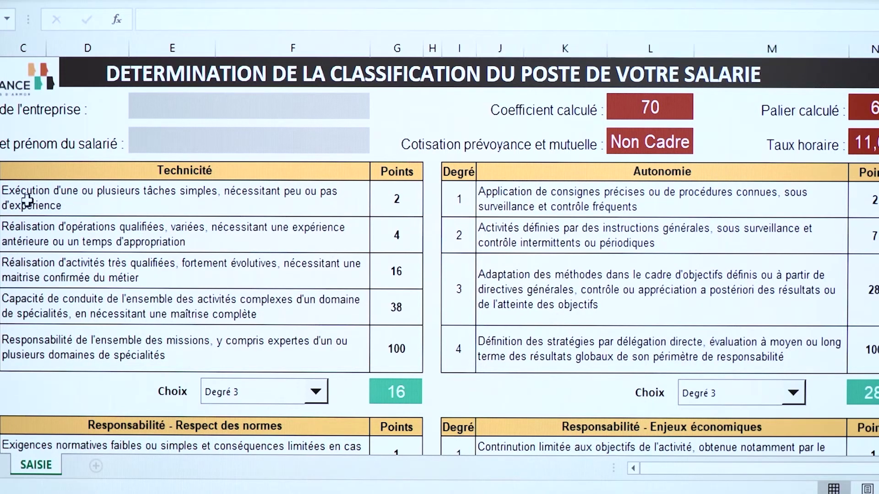
click(64, 197)
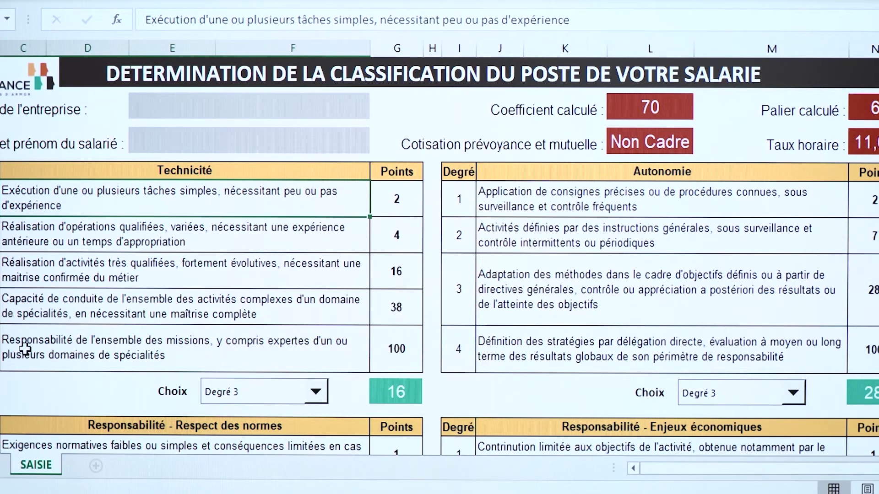
click(185, 171)
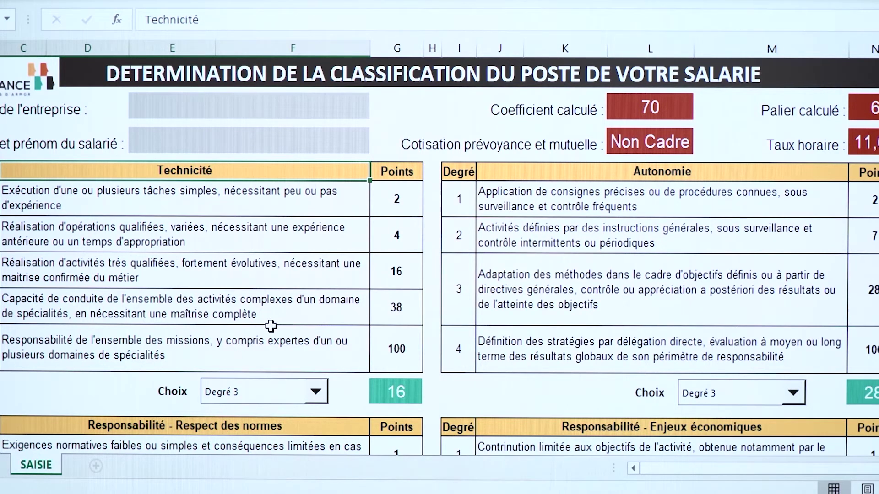
key(Down)
key(Left)
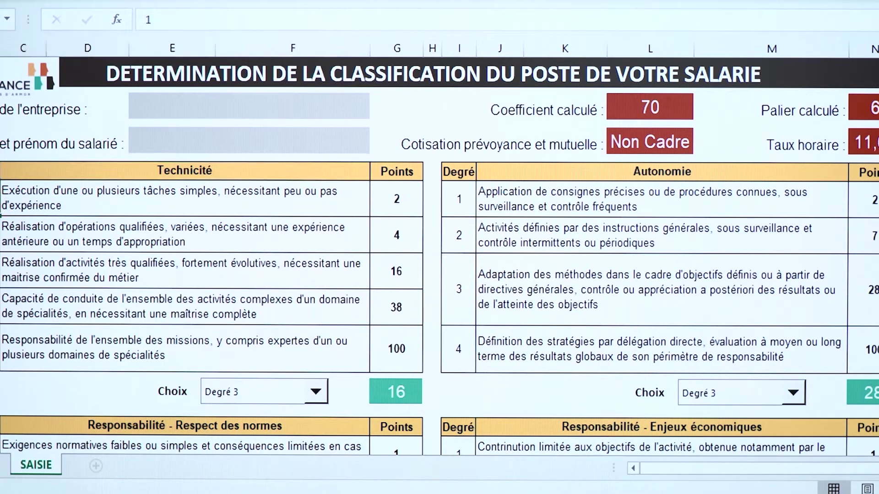
key(Down)
key(Down)
click(203, 170)
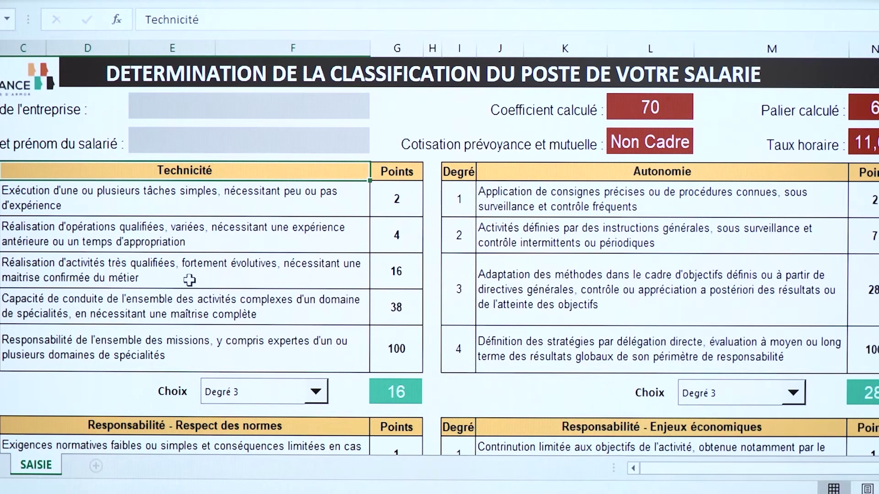
Step: Examine how the chosen degree determines the points in the Technicité and Autonomie tables
scroll(267, 284, down, 2)
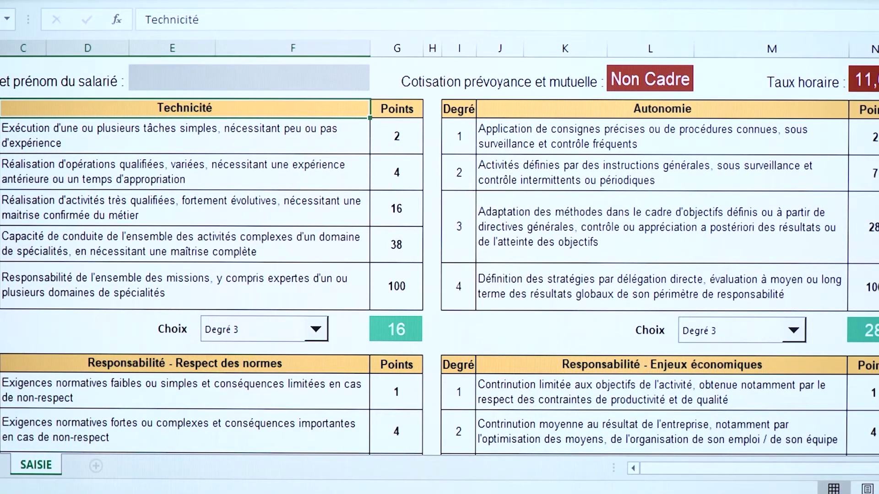
click(0, 136)
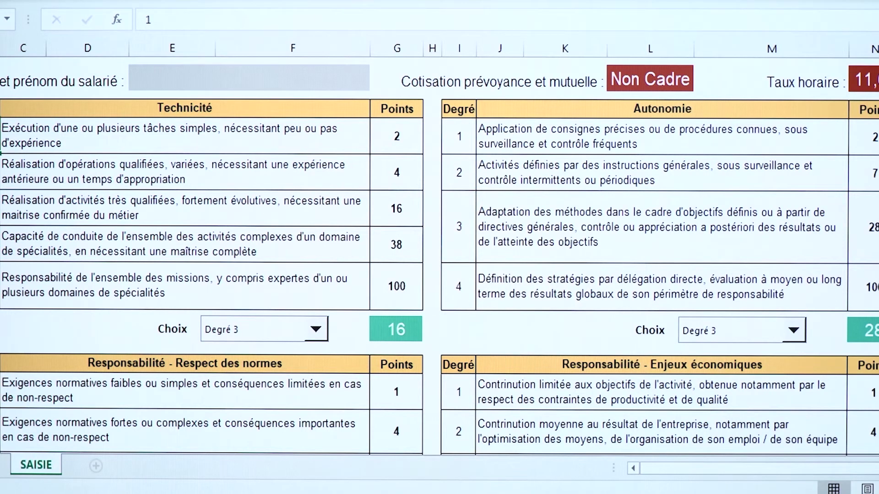
click(0, 209)
click(146, 215)
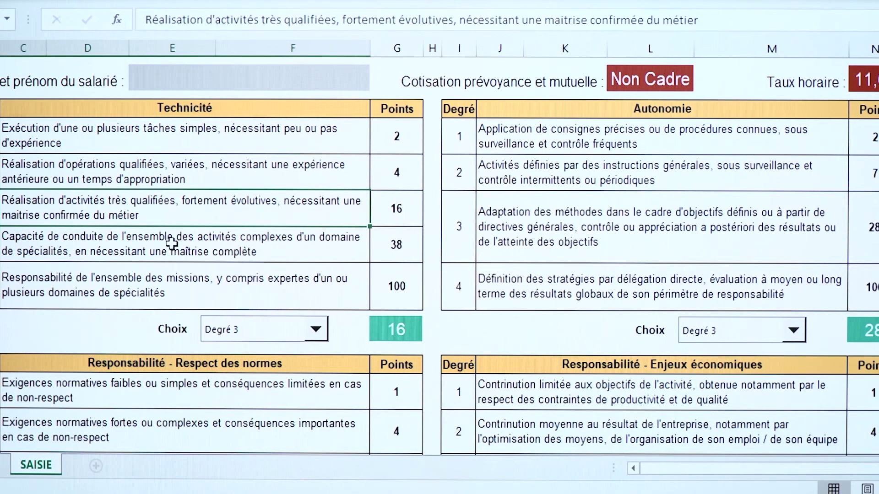
click(403, 212)
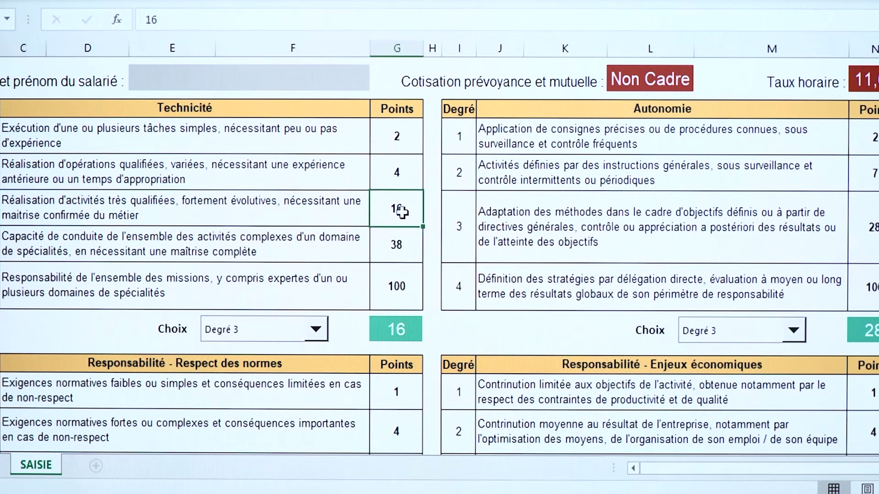
click(412, 326)
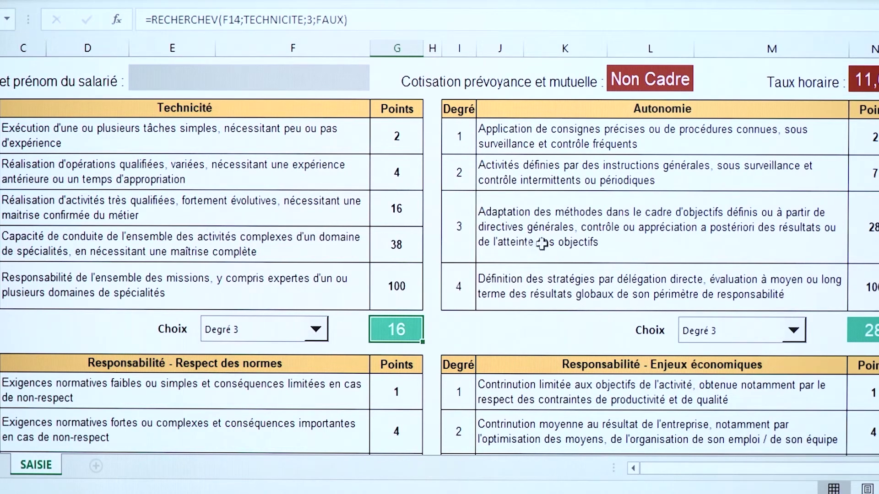
click(473, 242)
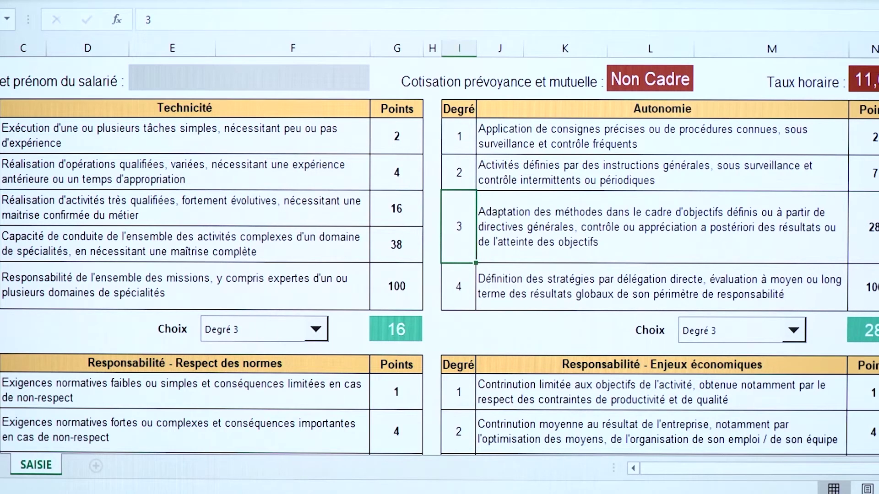
click(865, 330)
Step: Set the choice for Responsabilité - Respect des normes to Degré 2 and check its points formula
scroll(813, 343, down, 2)
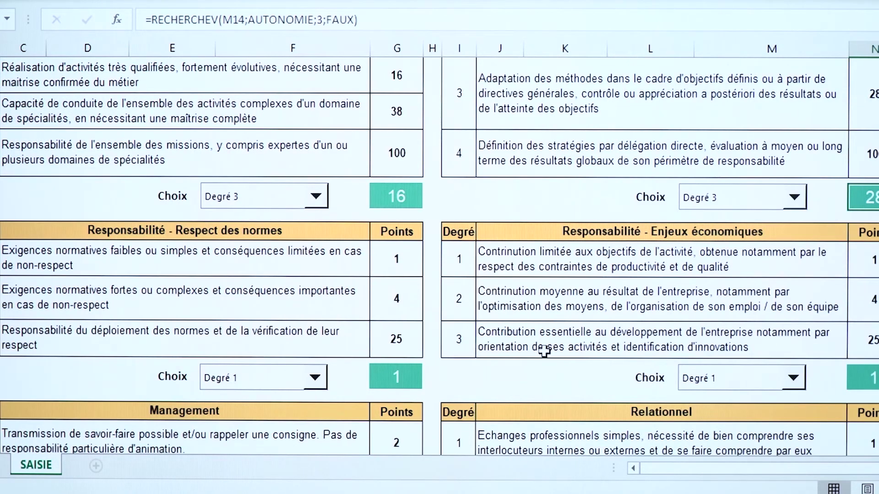
scroll(544, 352, down, 1)
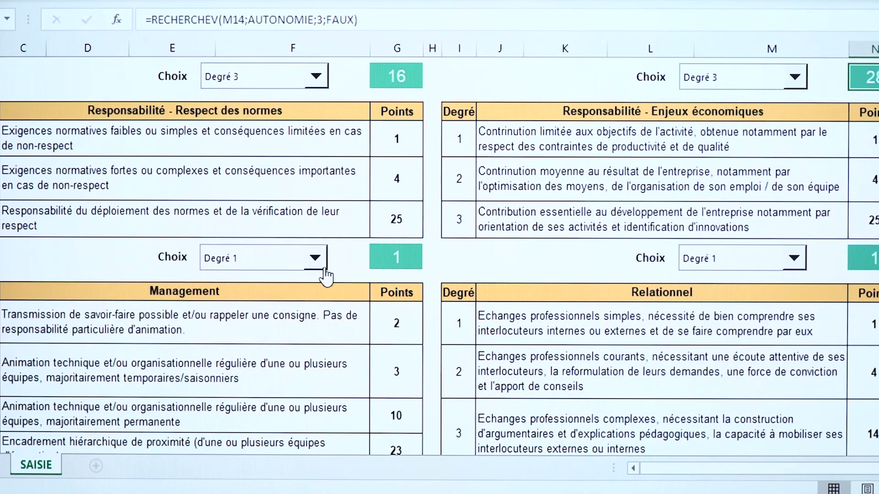
click(314, 258)
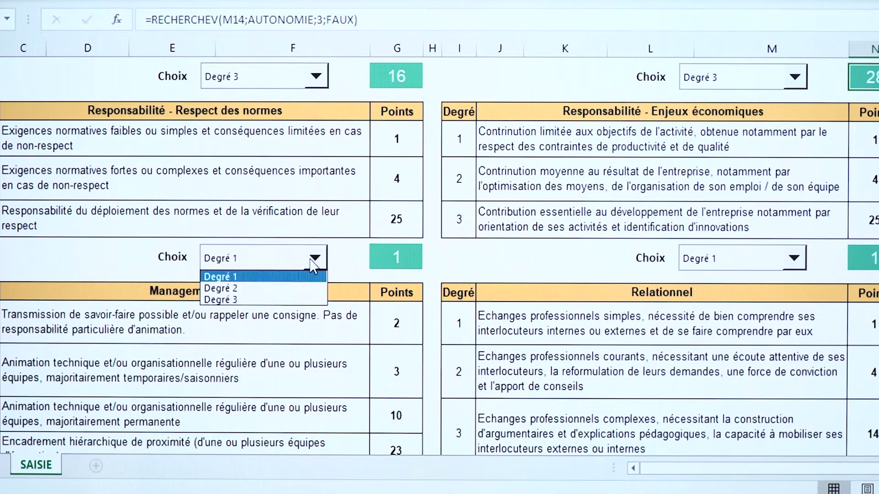
click(296, 288)
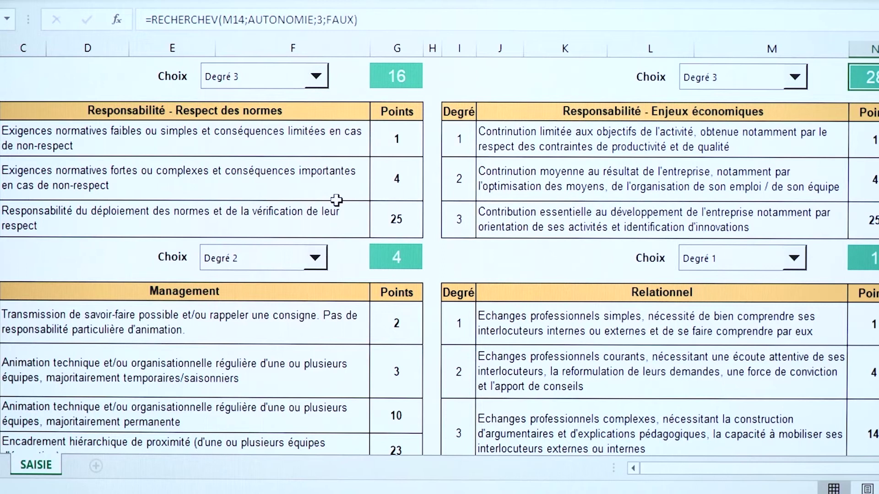
click(401, 262)
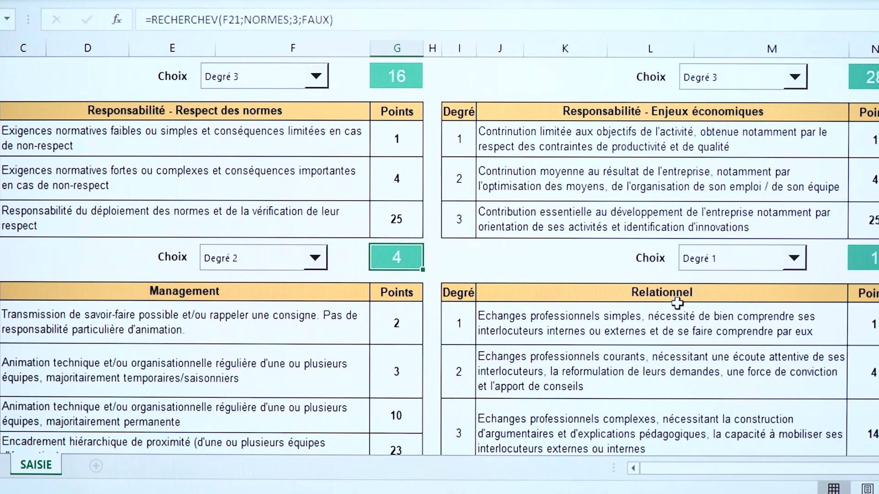
Step: Set the Management choice to Degré 3 and check its points formula
scroll(677, 303, down, 2)
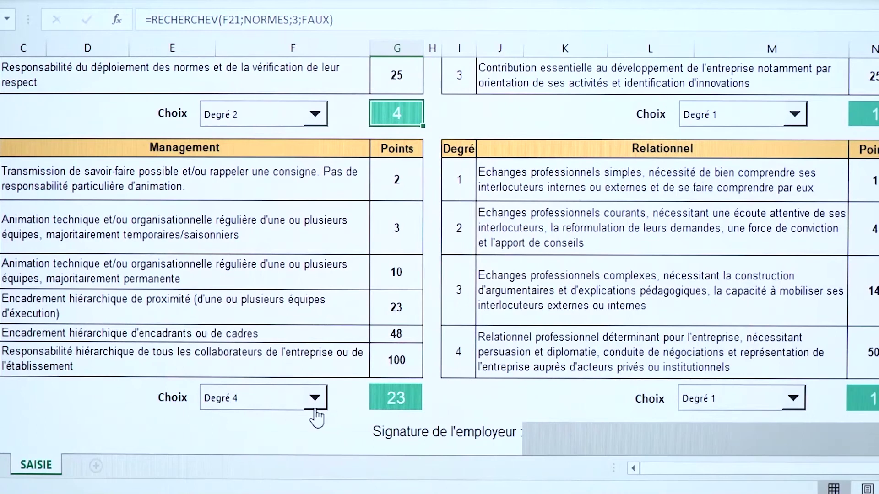
click(314, 398)
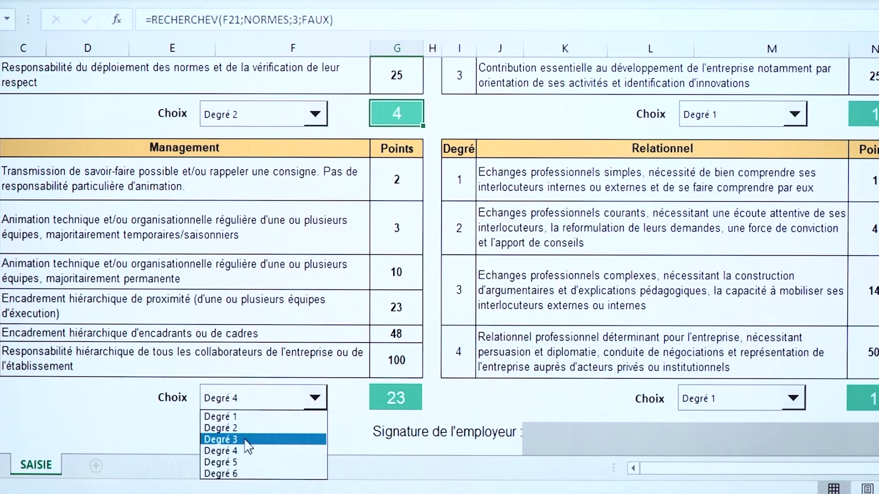
click(245, 440)
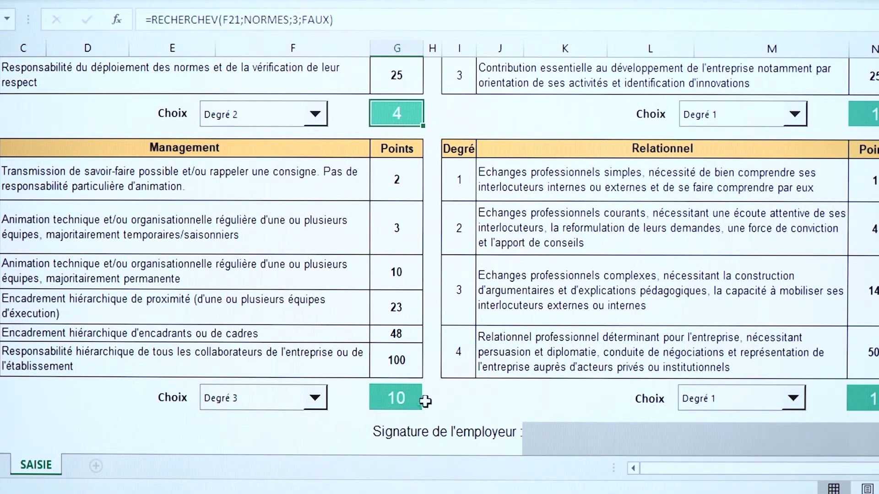
click(398, 399)
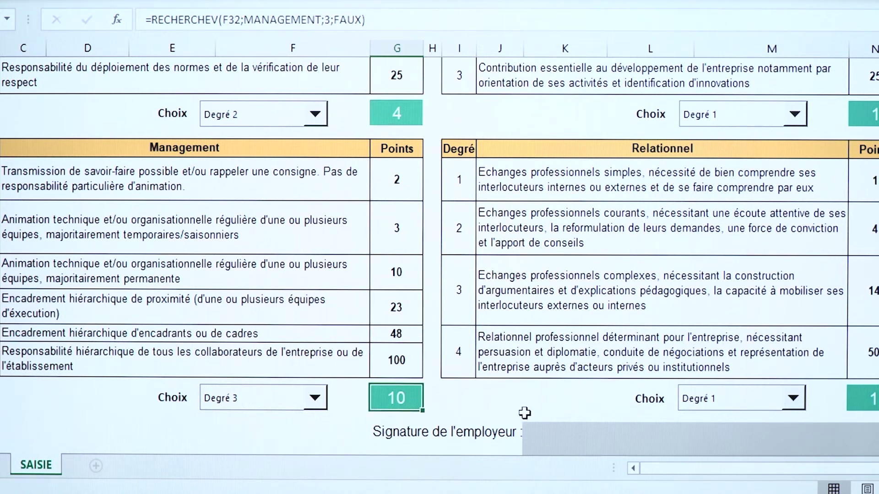
Step: Check the Relationnel points and the calculated coefficient, palier, hourly rate and prévoyance/mutuelle contribution status in the sheet header
click(872, 399)
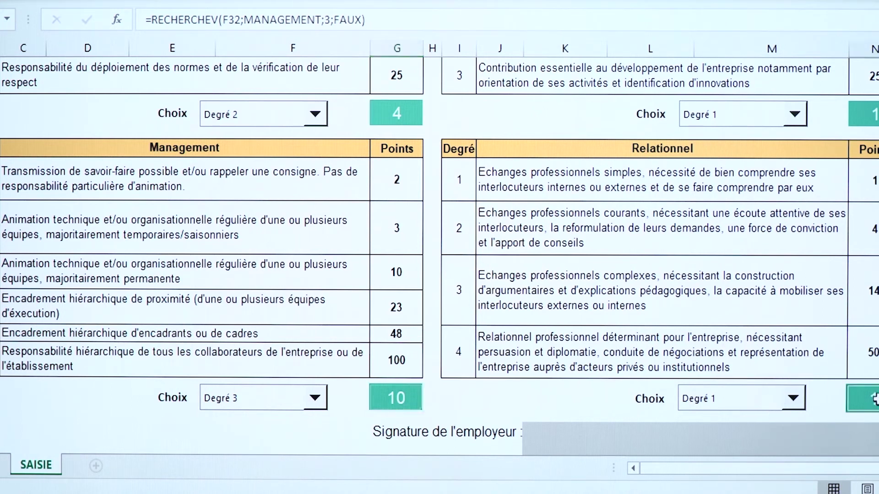
scroll(753, 305, up, 3)
scroll(753, 306, up, 5)
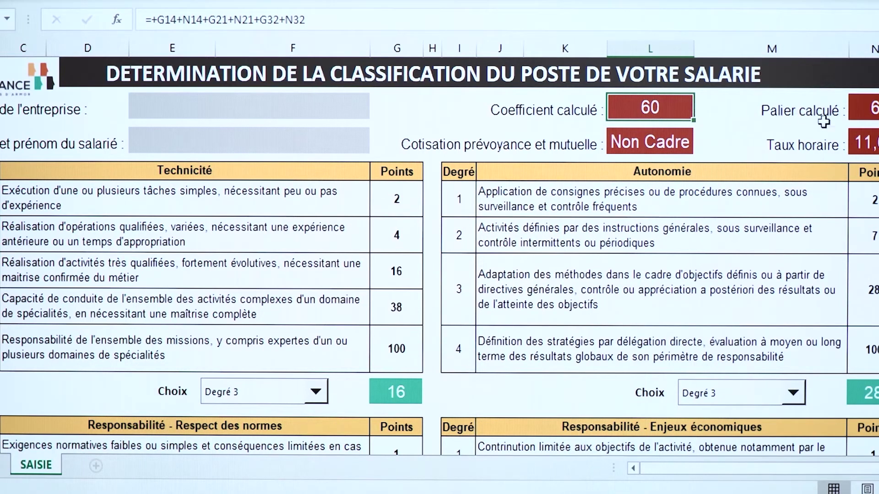
click(864, 108)
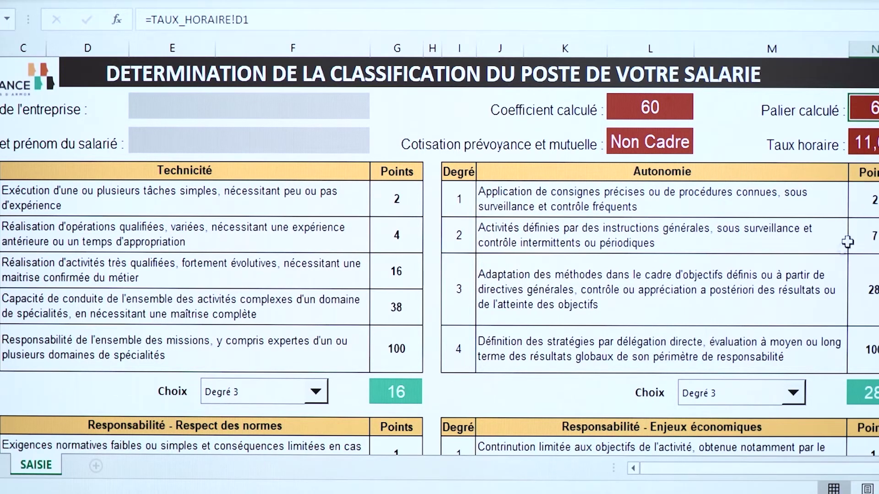
click(863, 142)
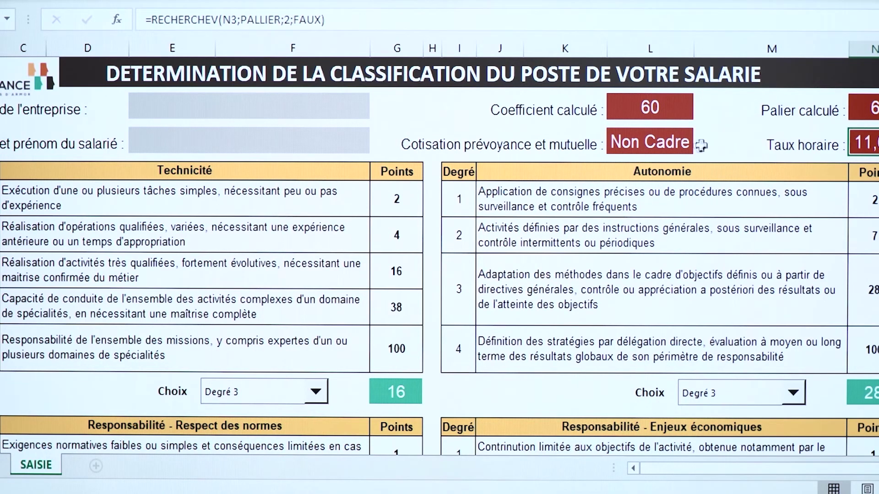
click(663, 150)
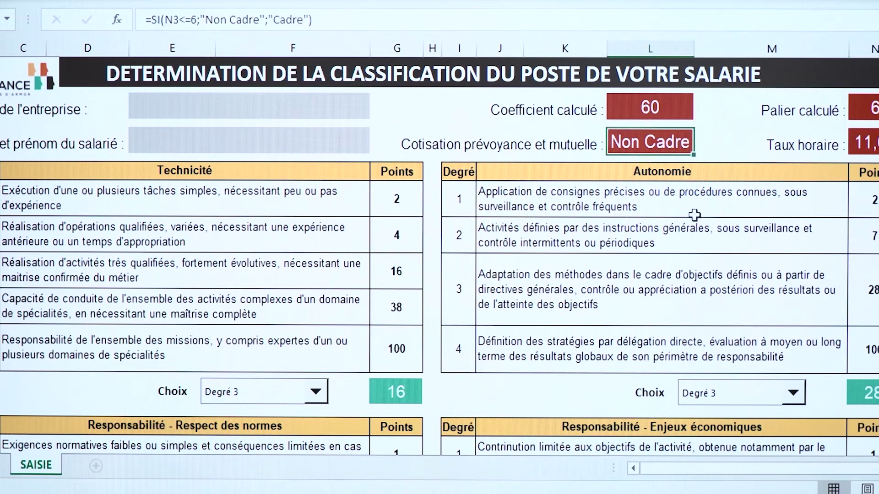